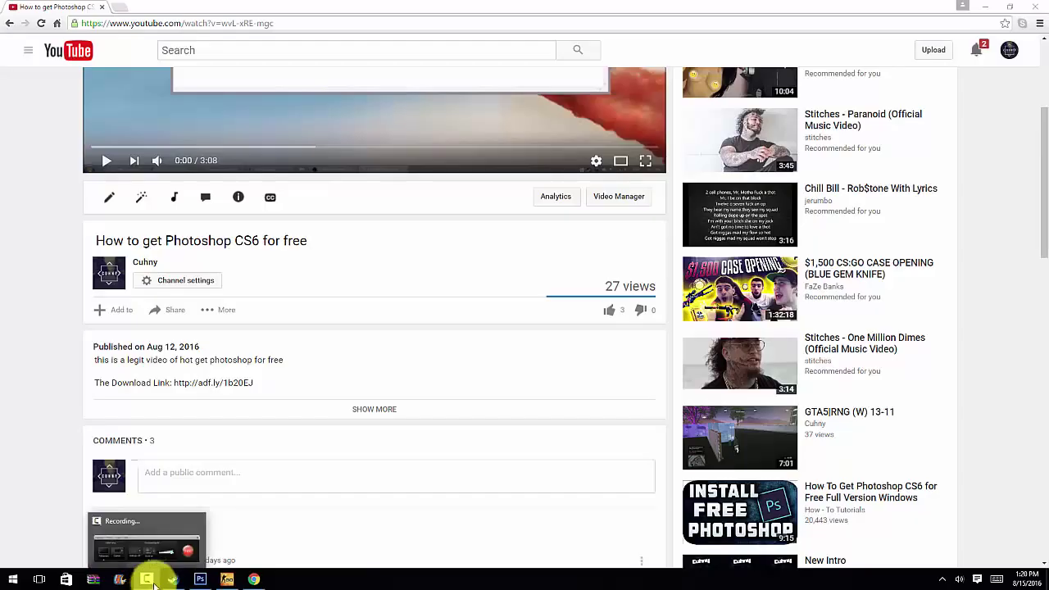
Follow the video description's download link to the MEGA page for the 126.9 MB Photoshop CS6 setup
click(146, 580)
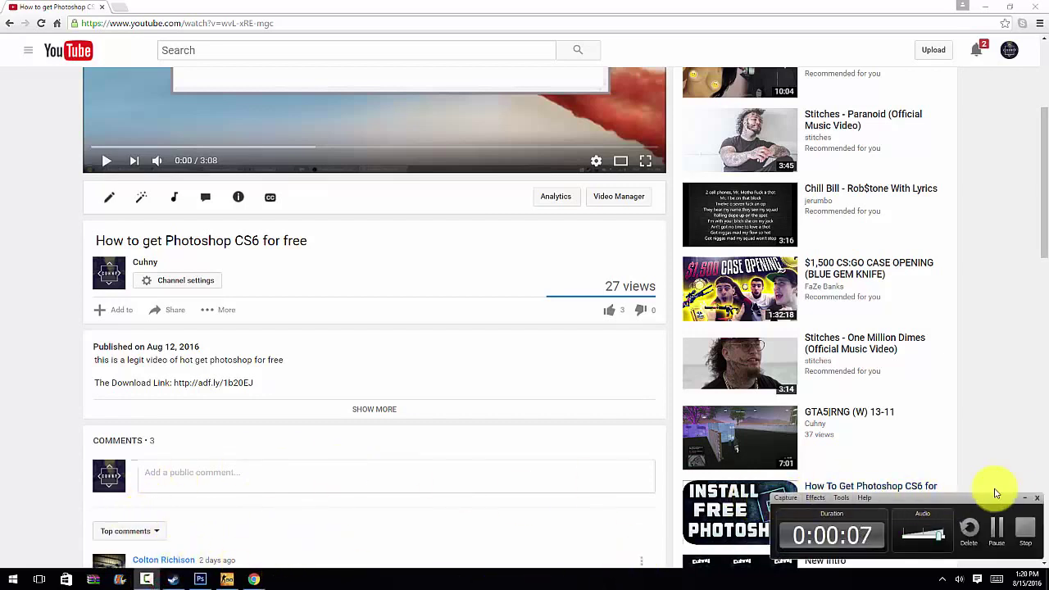
click(1025, 501)
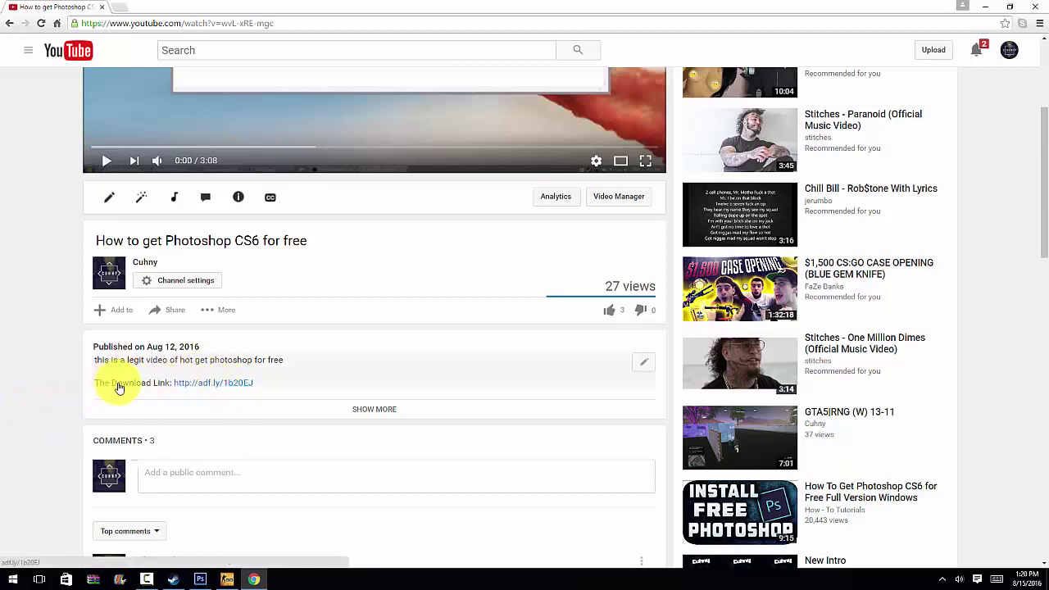
scroll(264, 262, up, 3)
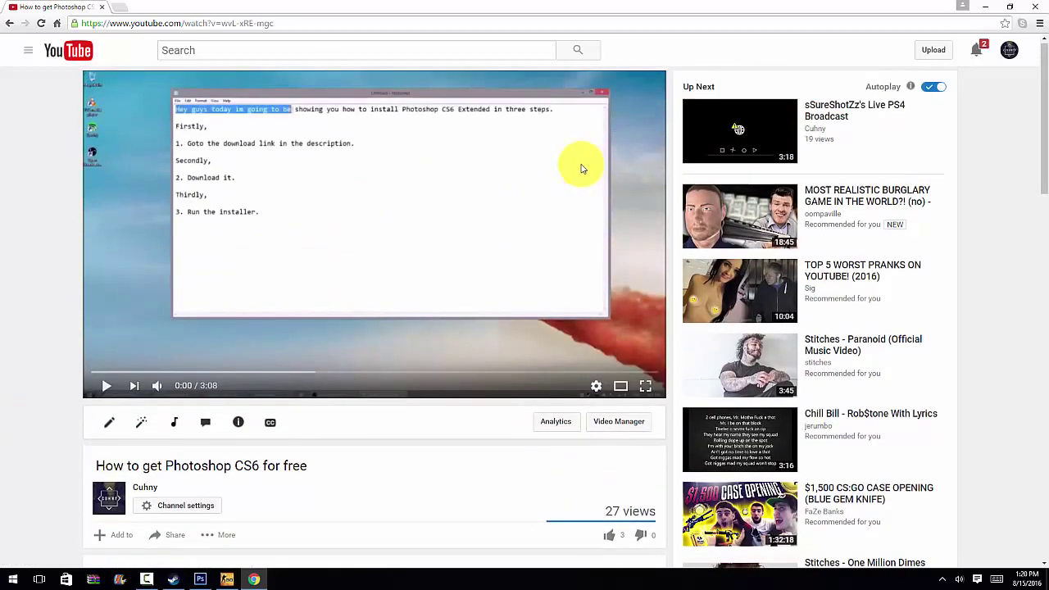
scroll(98, 467, down, 2)
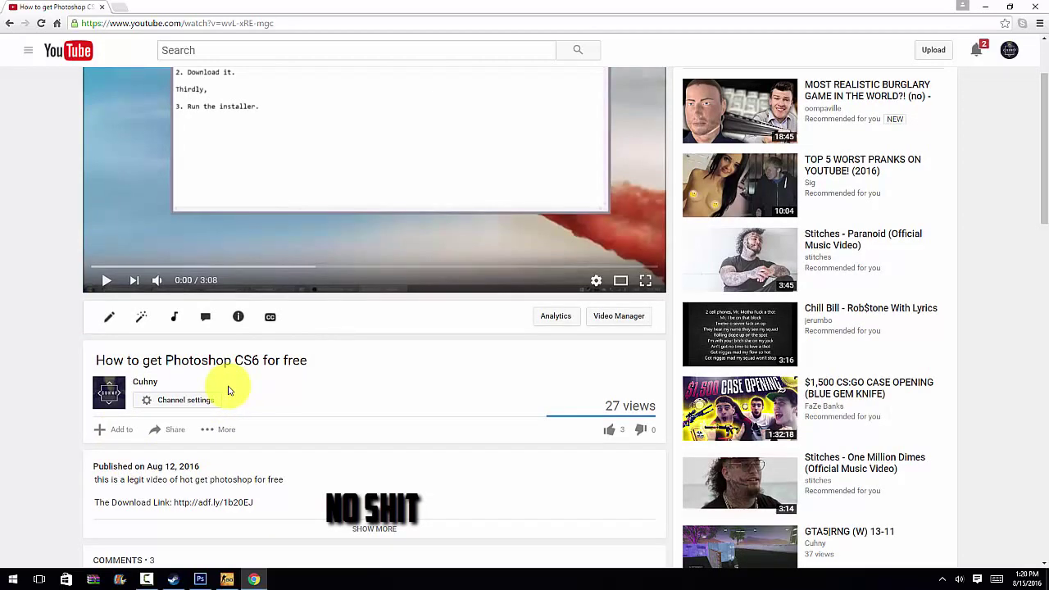
scroll(241, 429, down, 1)
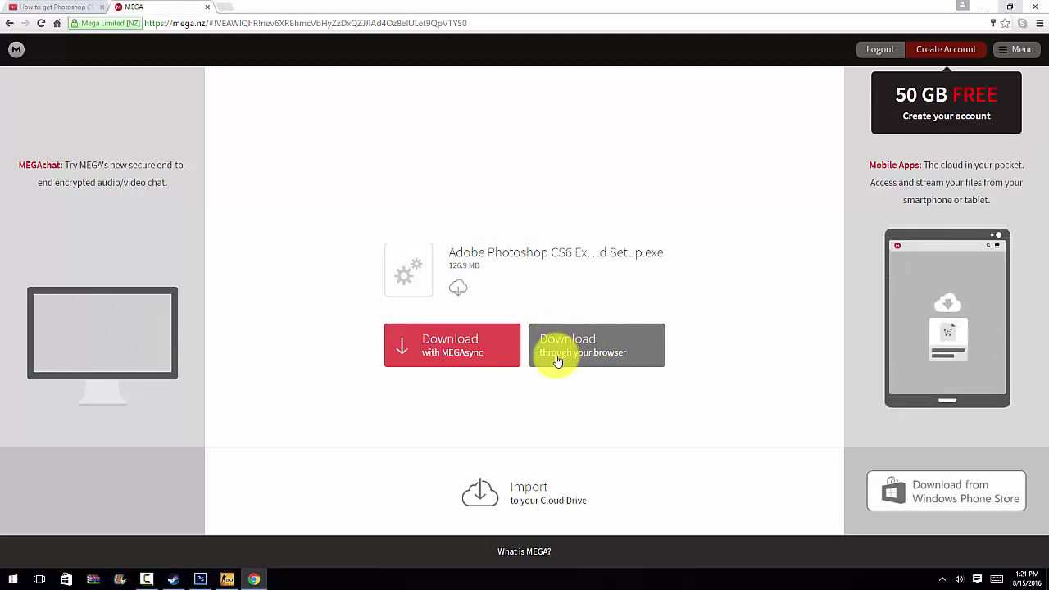
Download the Photoshop CS6 setup .exe through the browser to 100% and run it
click(567, 350)
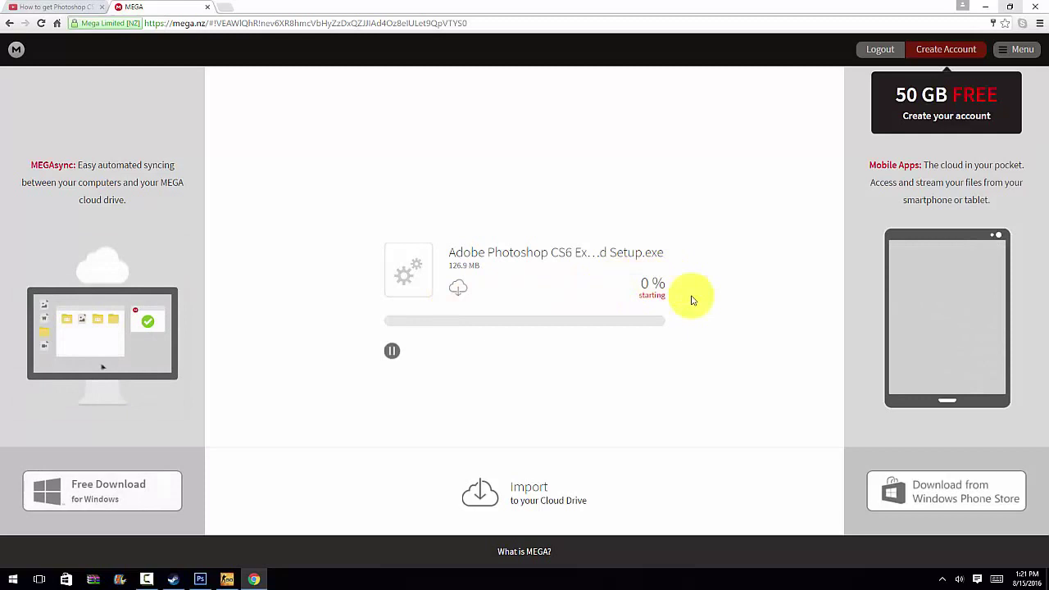
mouse_move(146, 574)
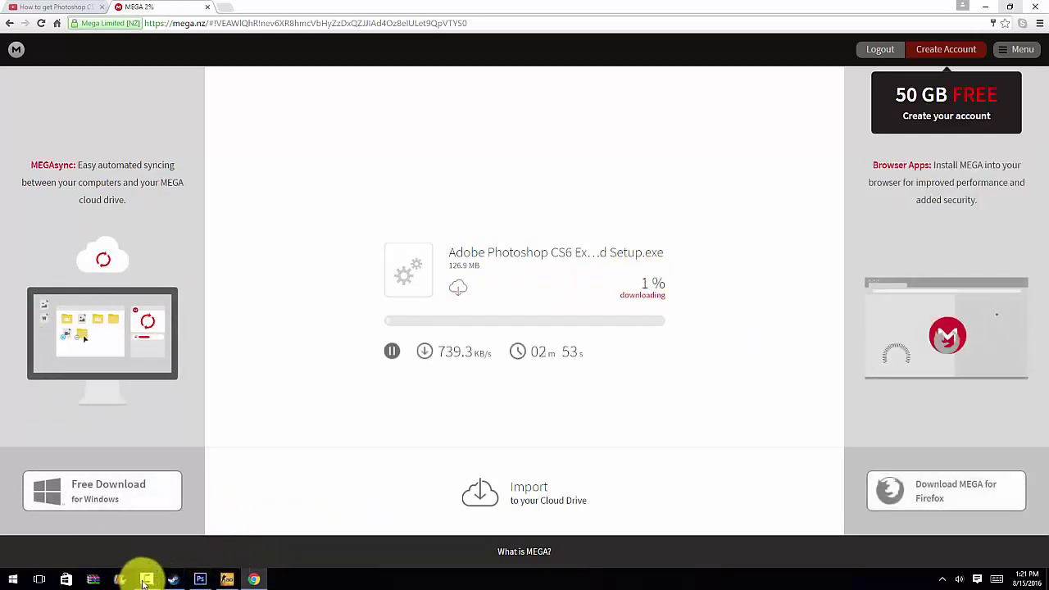
click(144, 581)
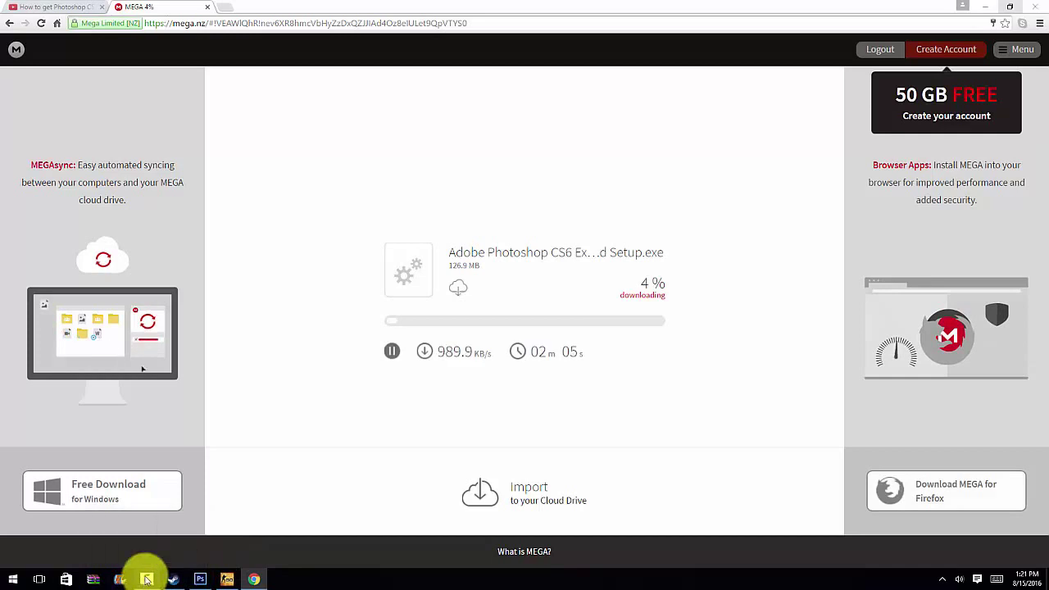
click(993, 533)
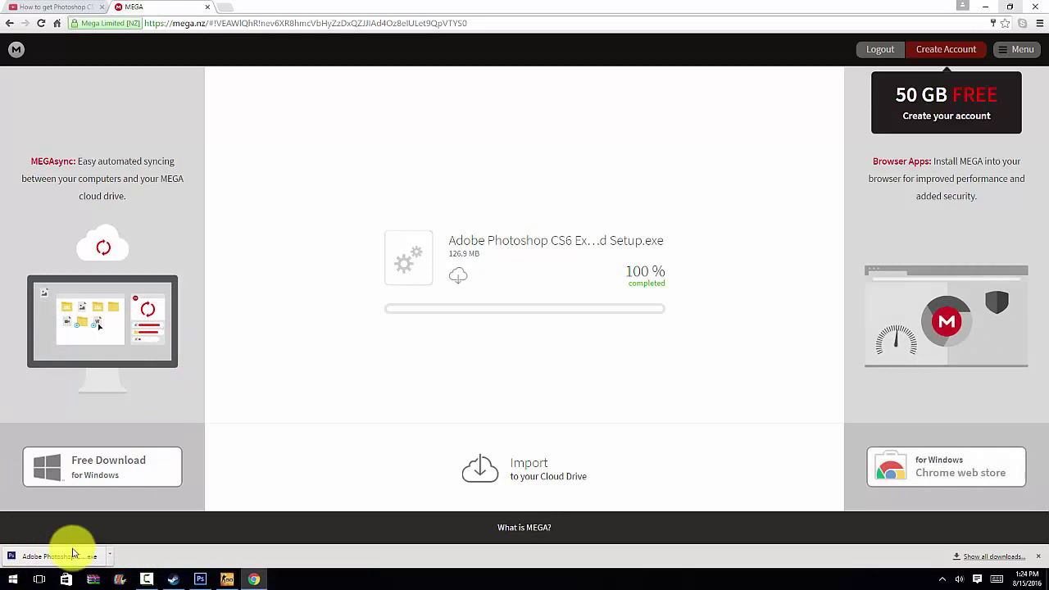
click(27, 558)
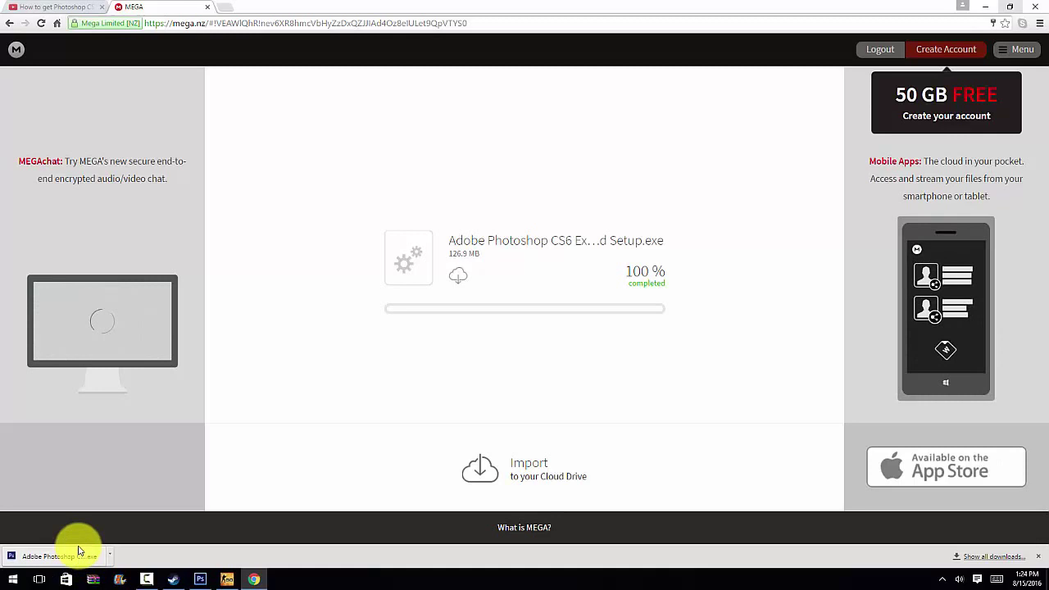
click(146, 579)
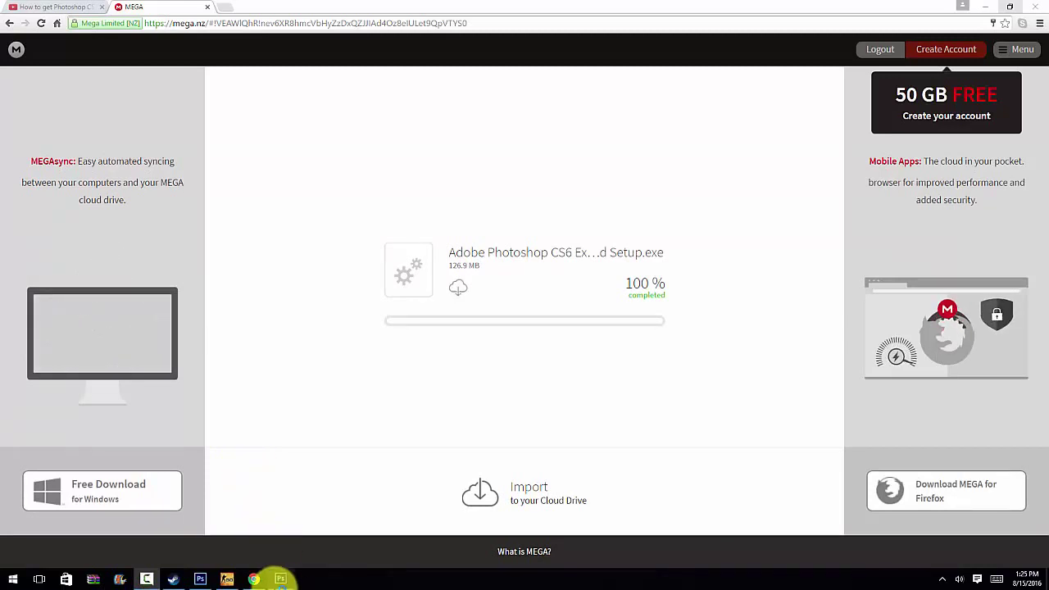
Keep English as the installer language and start the Photoshop CS6 setup wizard
click(280, 580)
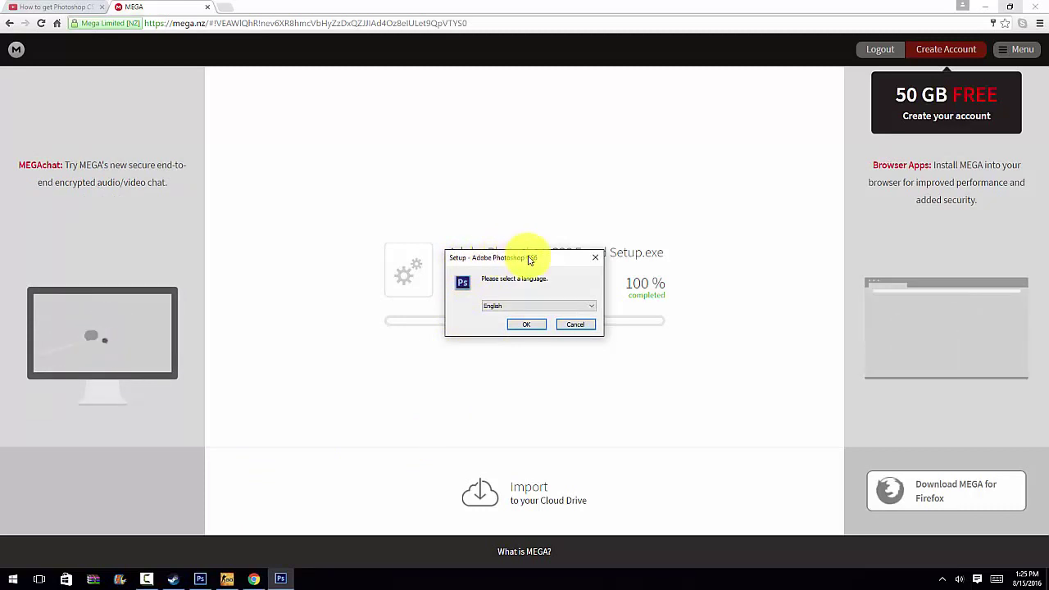
click(495, 306)
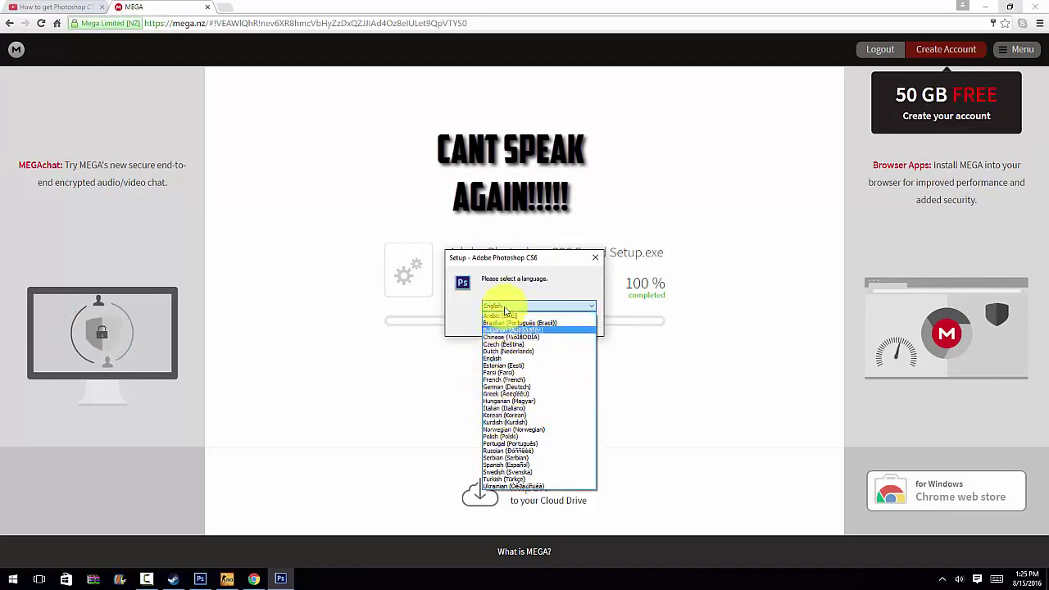
click(499, 360)
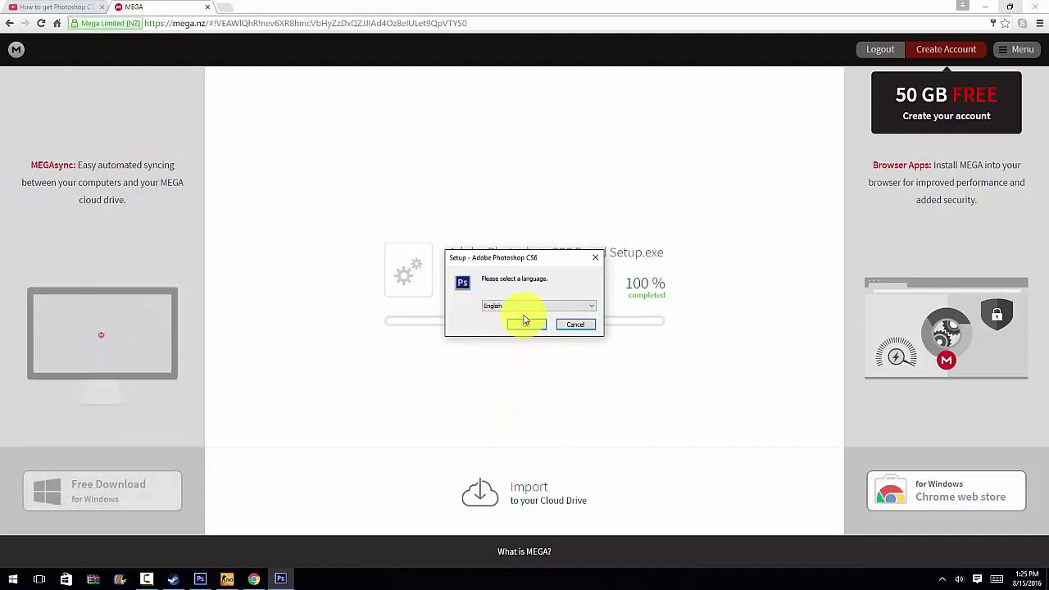
click(525, 323)
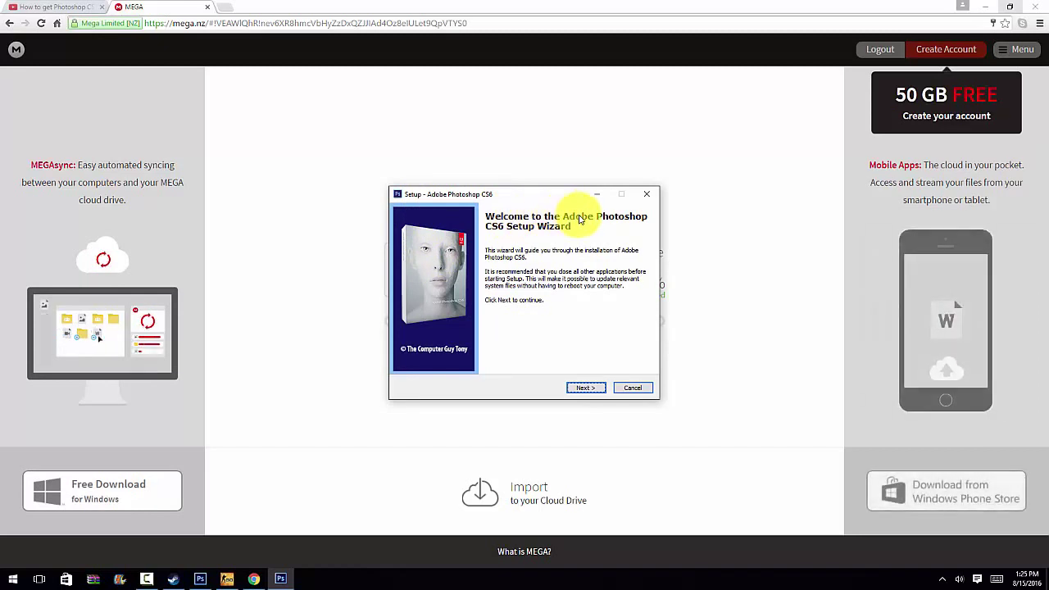
Set the install folder to Adobe Photoshop CS6 on the Desktop and continue to Ready to Install
click(577, 389)
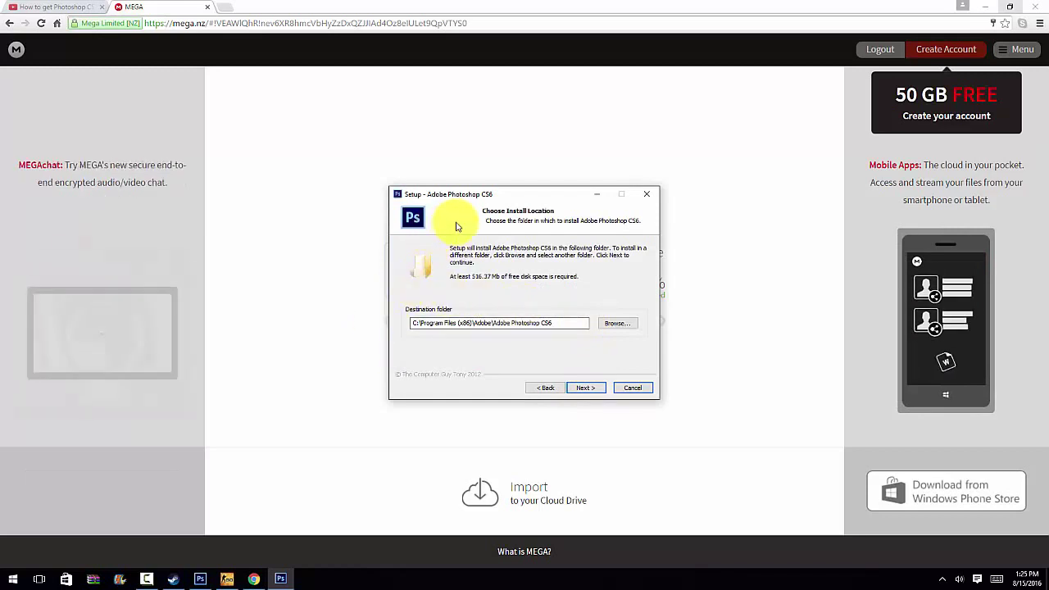
click(609, 323)
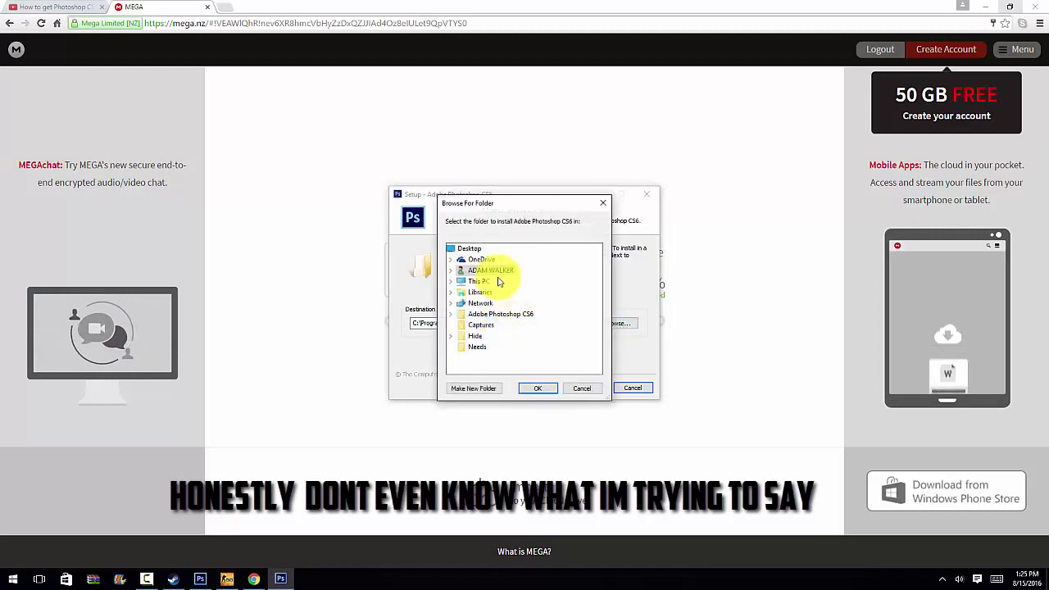
click(462, 250)
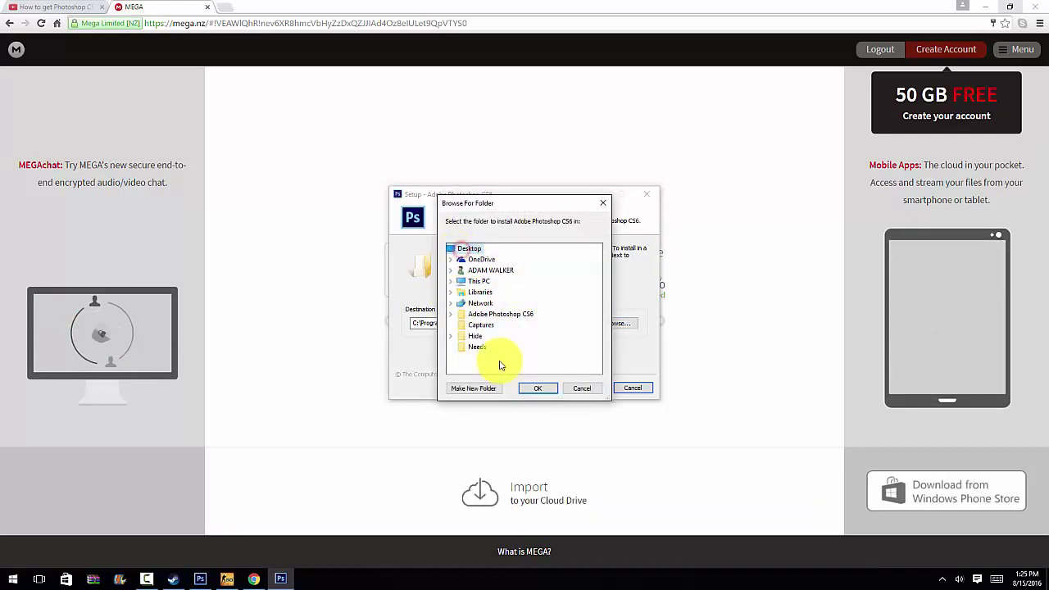
click(535, 389)
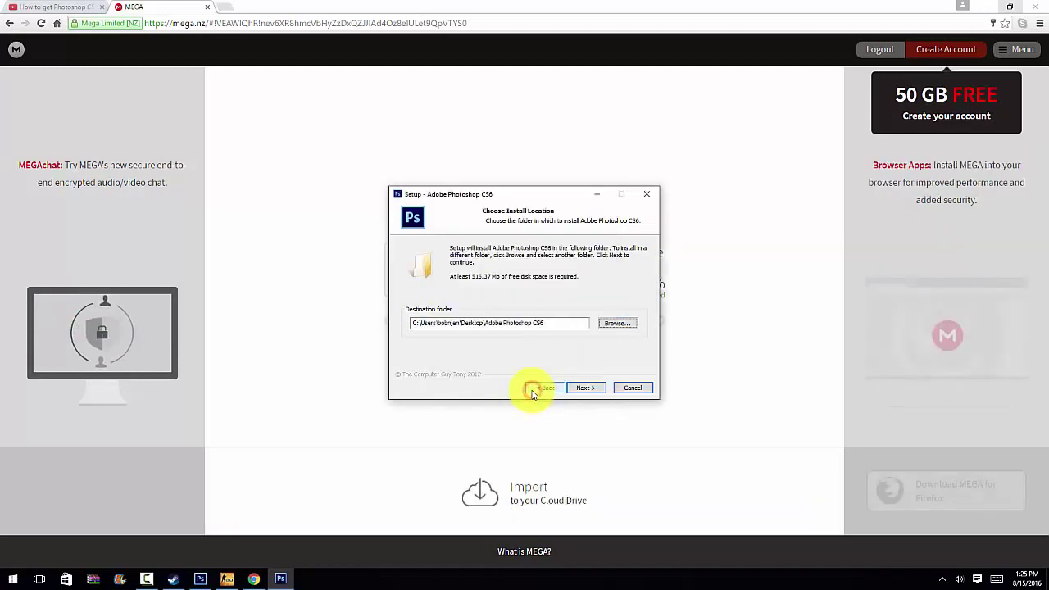
click(580, 389)
click(580, 389)
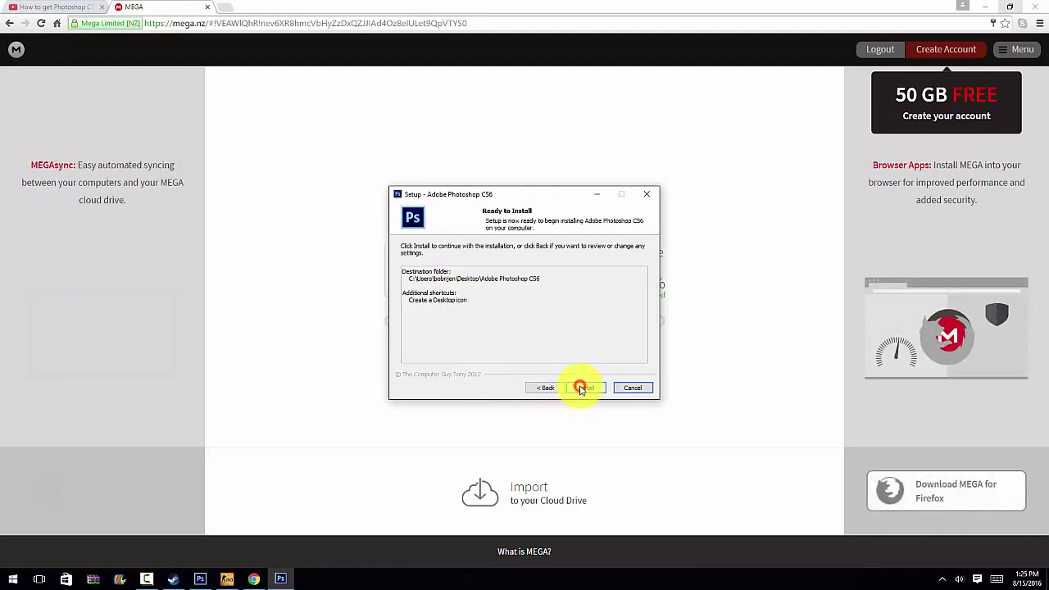
Start installing, then abort at the ACE.dll copy error and close the setup
click(581, 389)
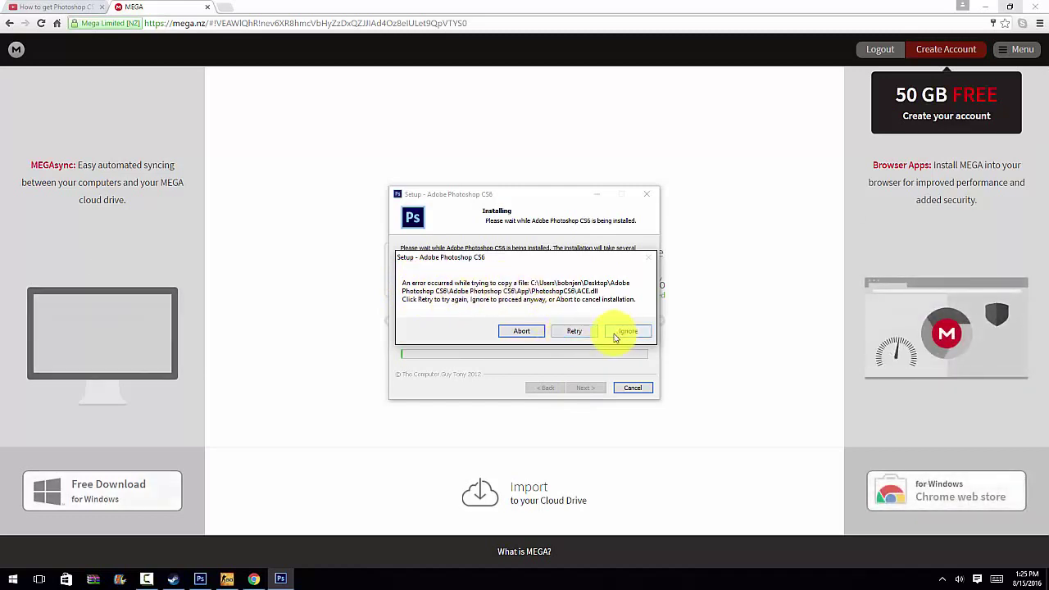
click(531, 332)
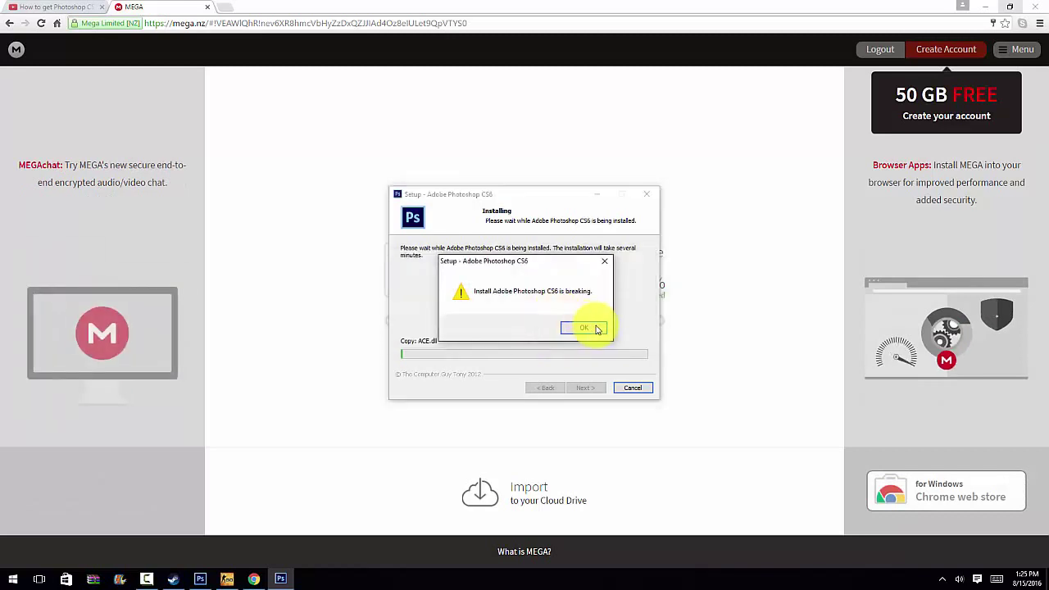
click(585, 331)
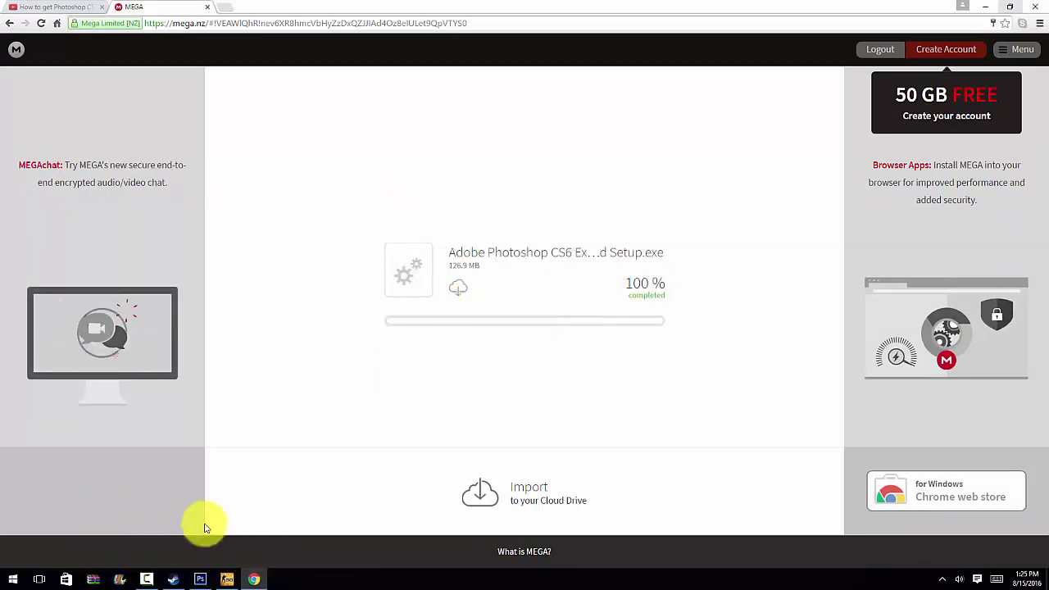
Minimize Chrome and drag the Adobe Photoshop CS6 shortcut to the centre of the desktop
click(989, 8)
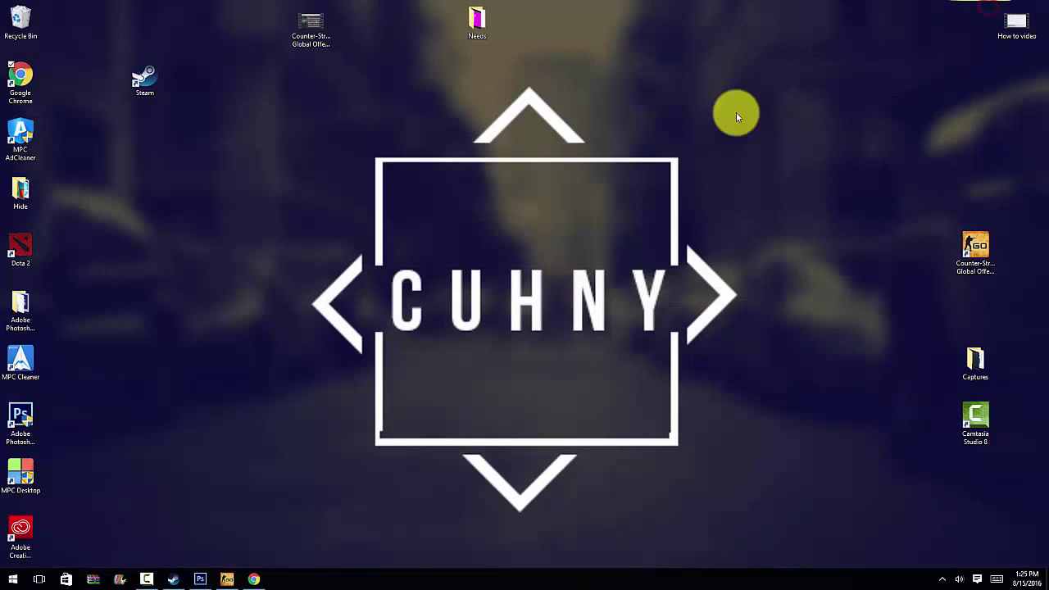
drag(497, 133, 663, 310)
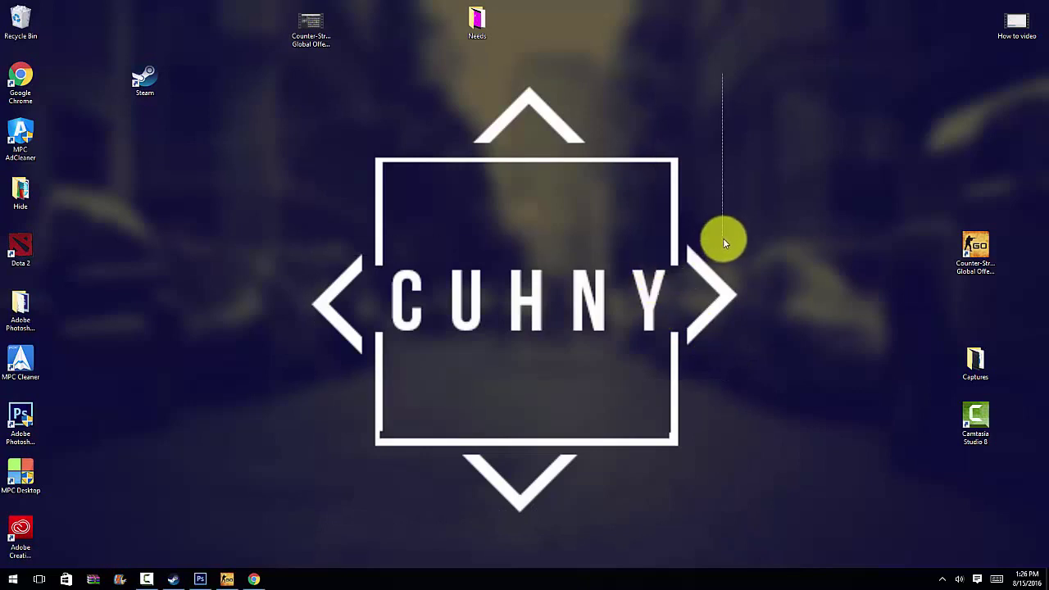
drag(750, 149, 756, 157)
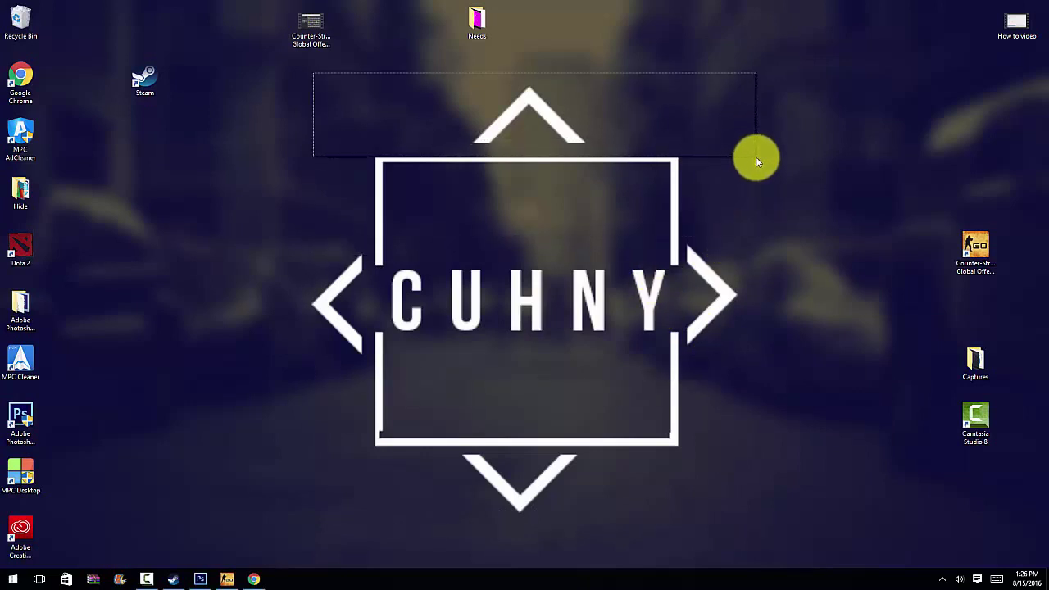
drag(756, 156, 756, 156)
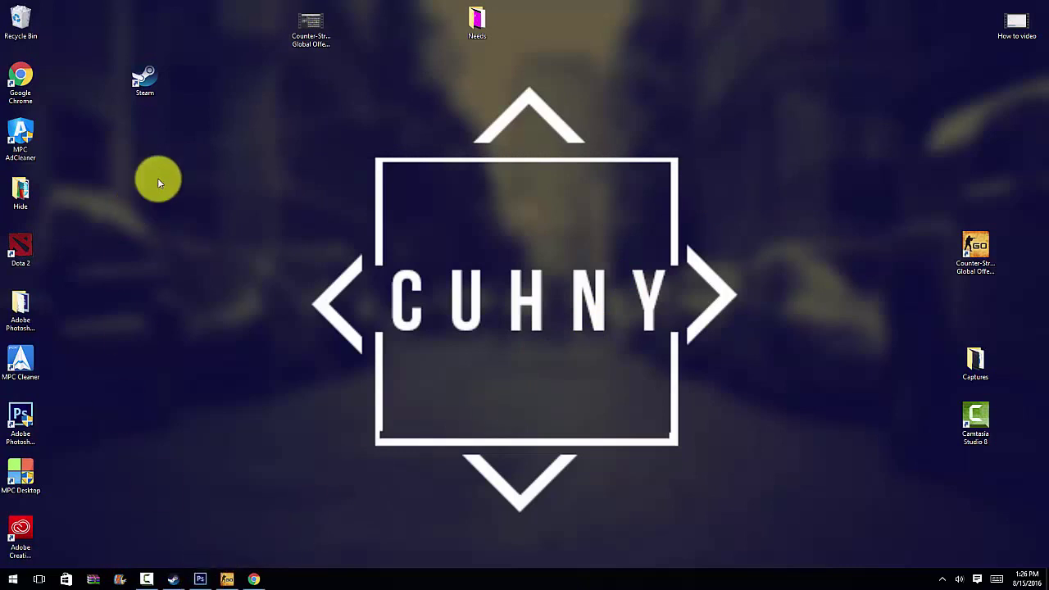
drag(19, 418, 479, 189)
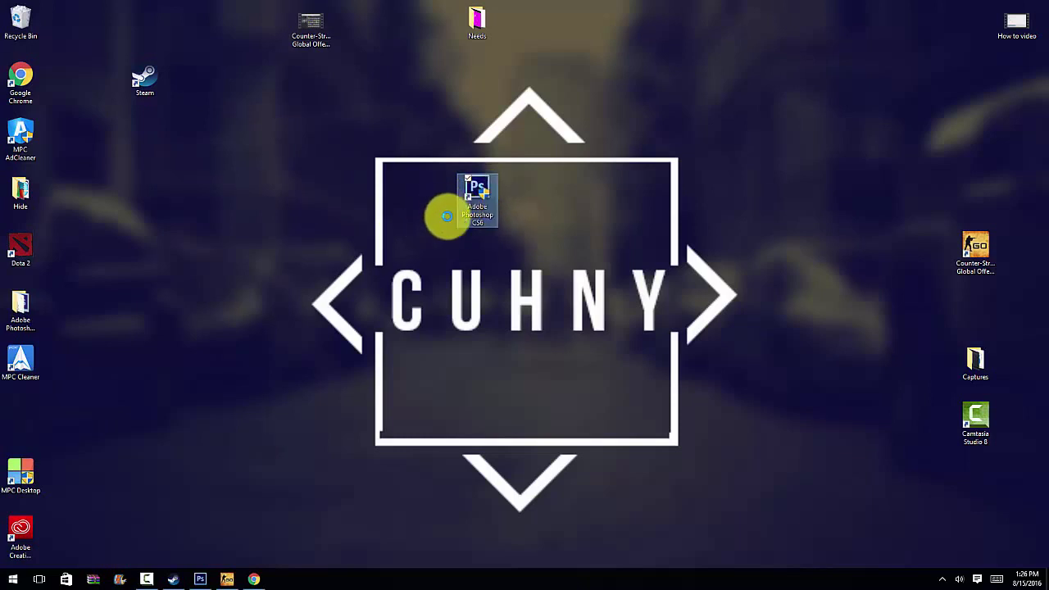
Launch Photoshop CS6 from its desktop shortcut and look through the File menu
key(shift+F10)
click(206, 431)
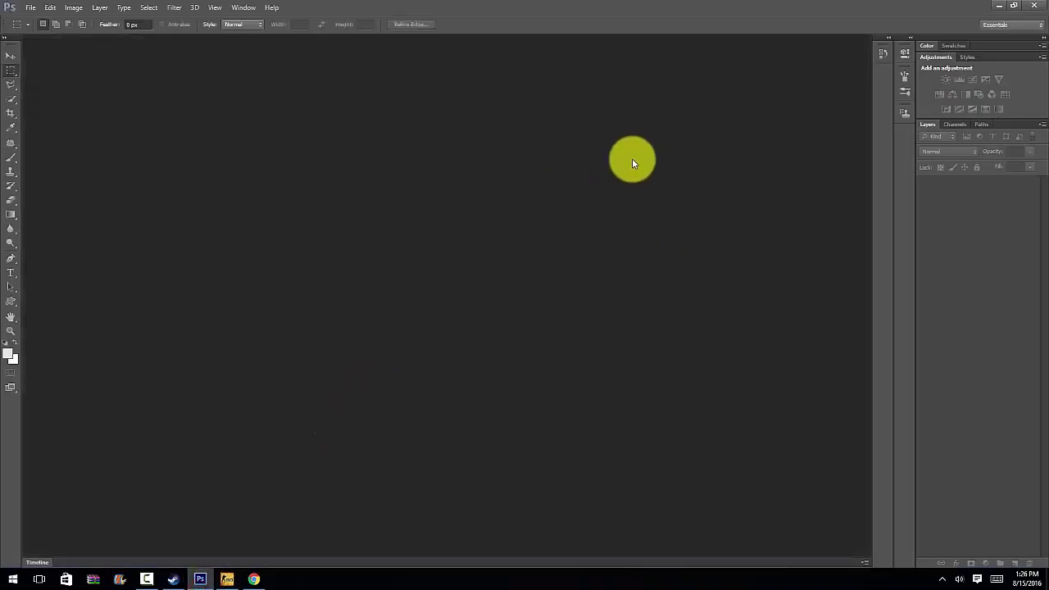
click(30, 8)
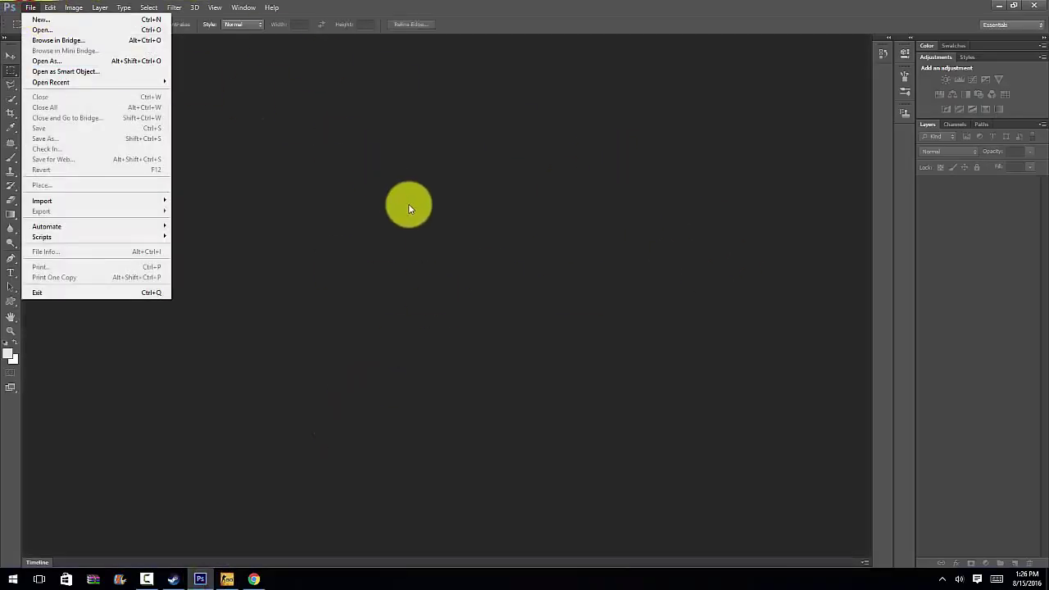
click(408, 205)
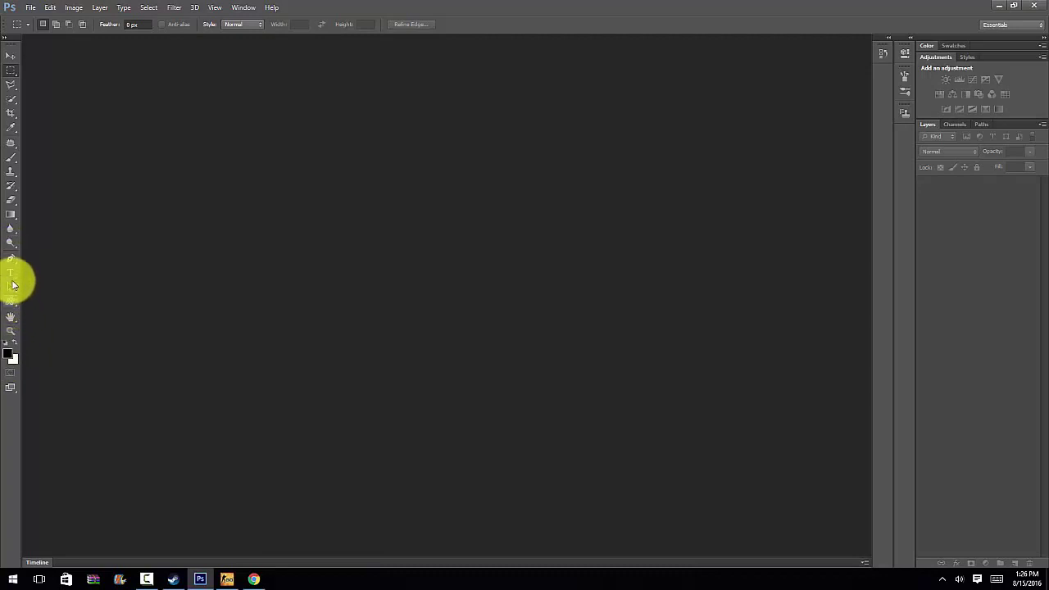
Select the Paint Bucket Tool from the Gradient tool group
right_click(13, 224)
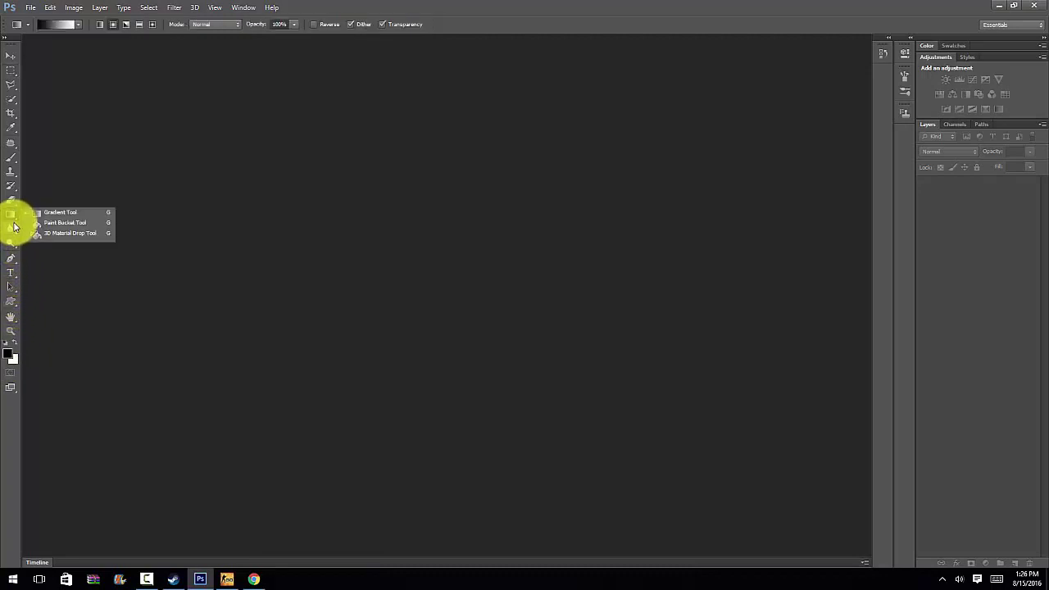
click(31, 222)
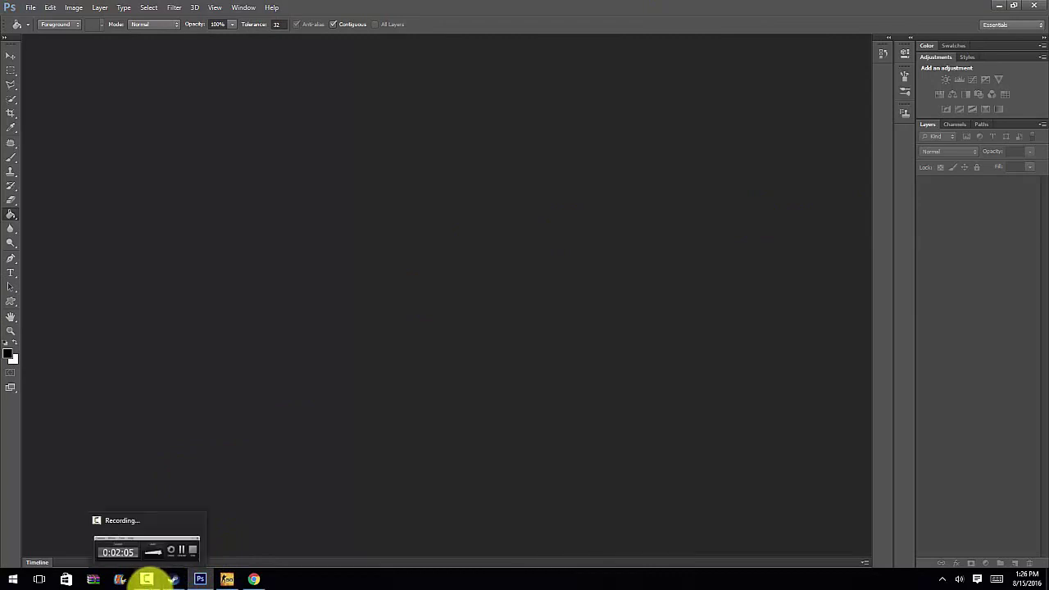
click(146, 579)
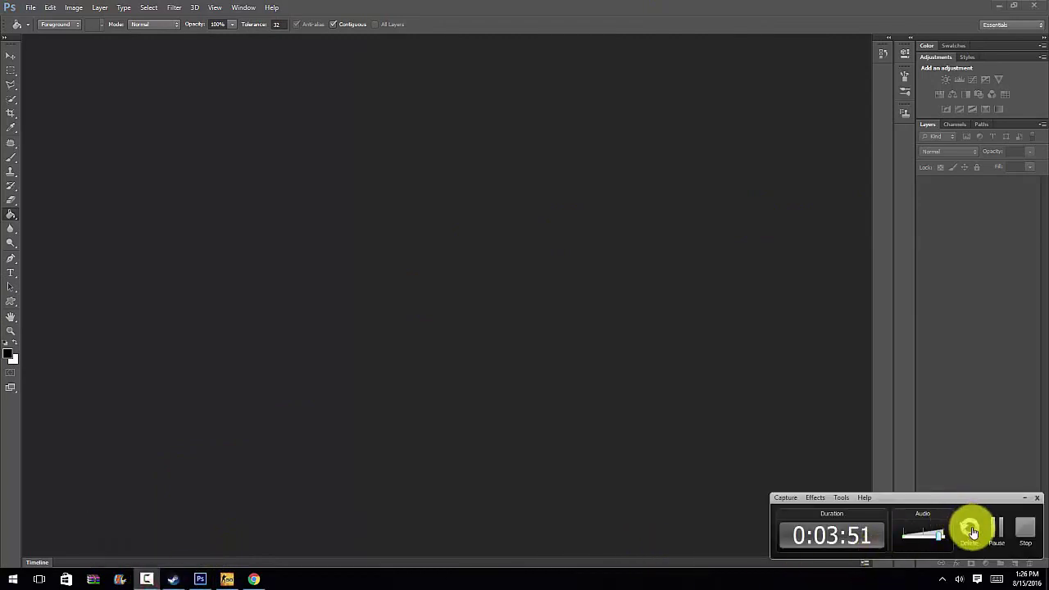